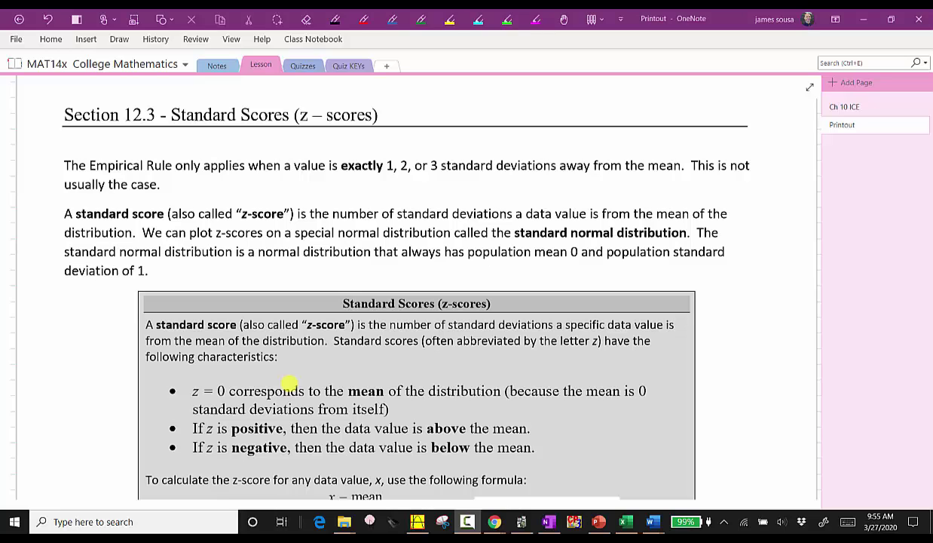
Step: Scroll down the page, then pan back up to the z-score definition box
left_click(289, 384)
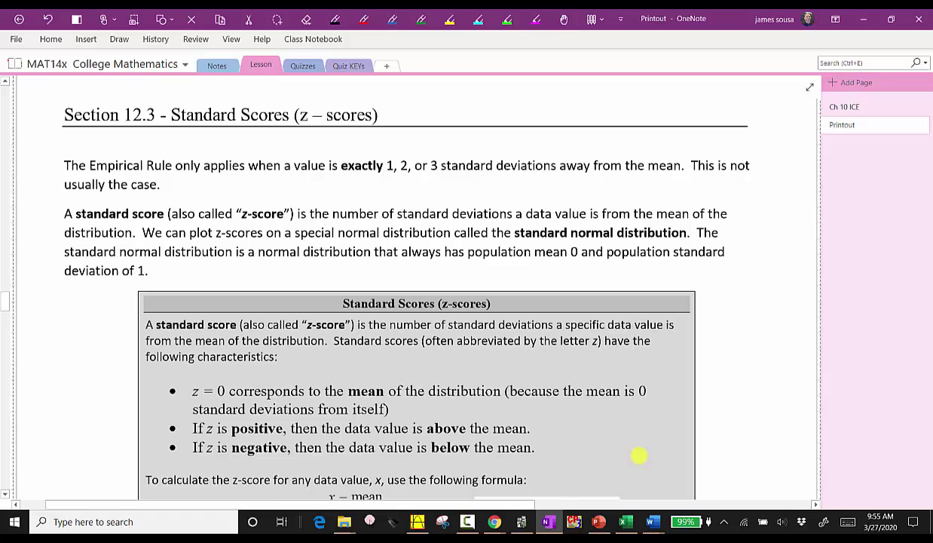
scroll(619, 337, "down", 5)
scroll(601, 298, "down", 4)
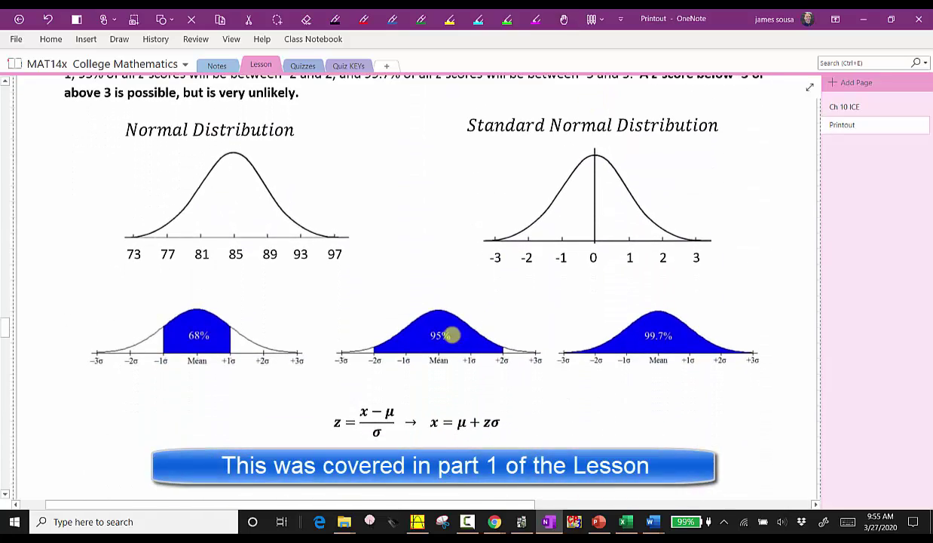
key("alt+d")
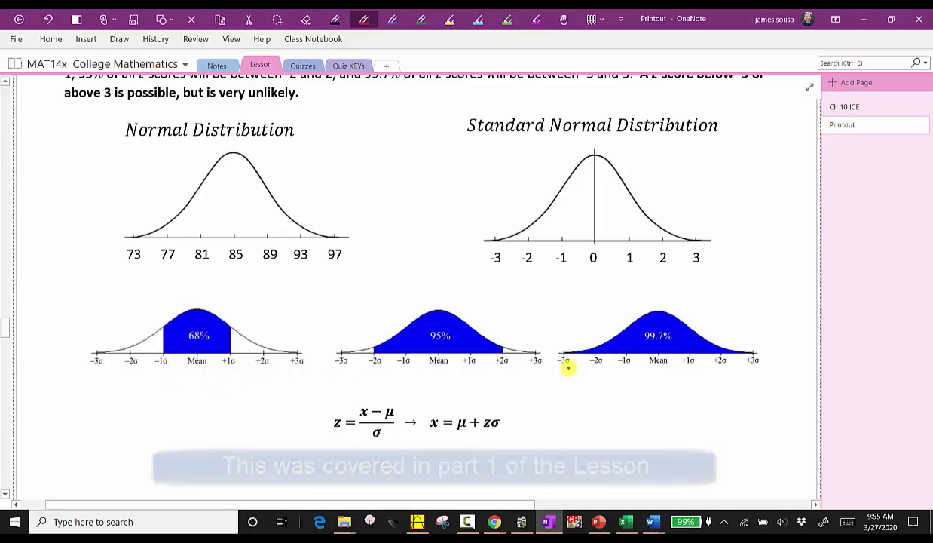
left_click_drag(417, 17, 416, 342)
scroll(401, 428, "up", 3)
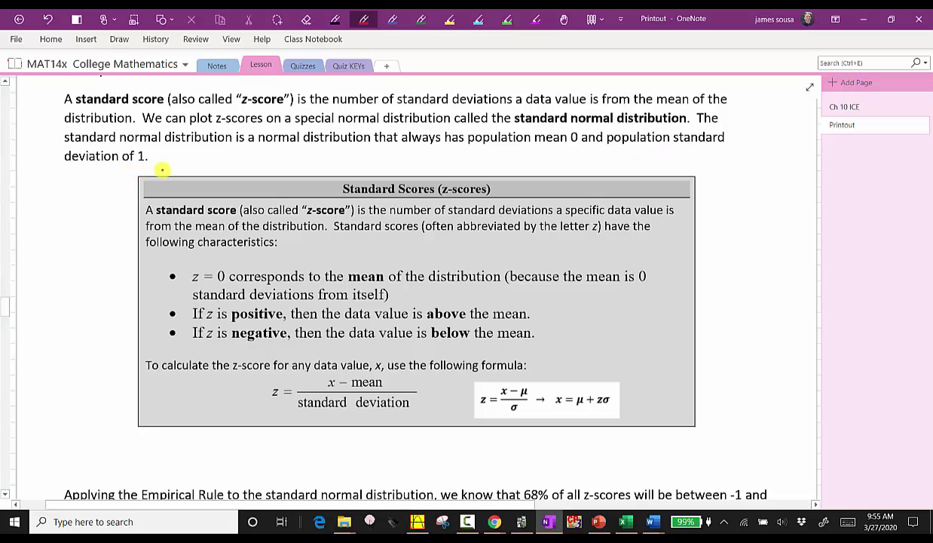
Step: Pan through the Empirical Rule section down to the normal distribution graphs and problem 5
left_click(564, 19)
left_click_drag(716, 375, 683, 93)
key("alt+d")
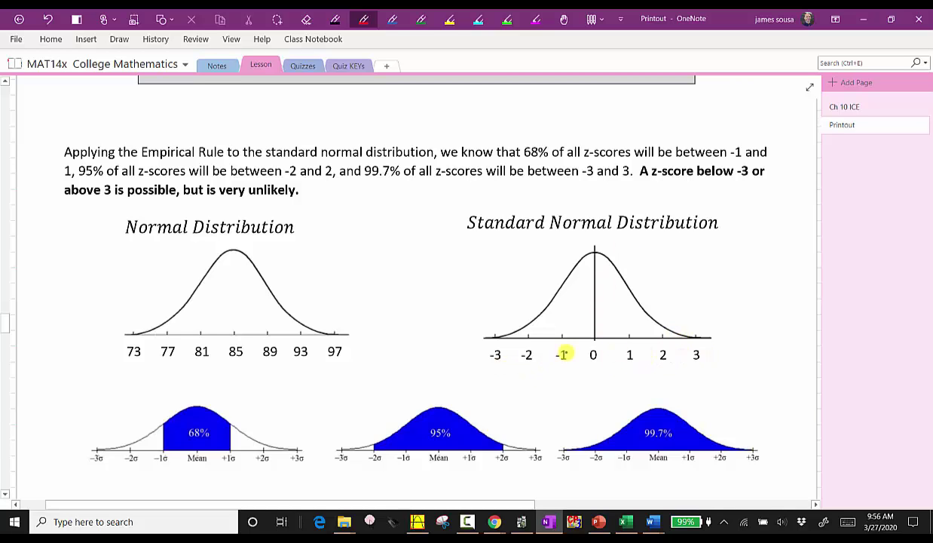
left_click_drag(379, 223, 391, 441)
left_click(363, 18)
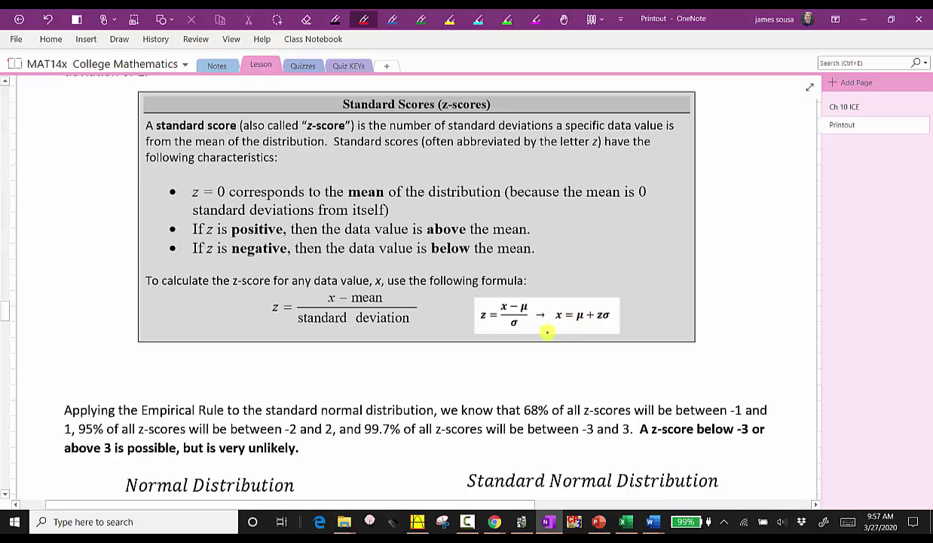
left_click_drag(475, 433, 485, 131)
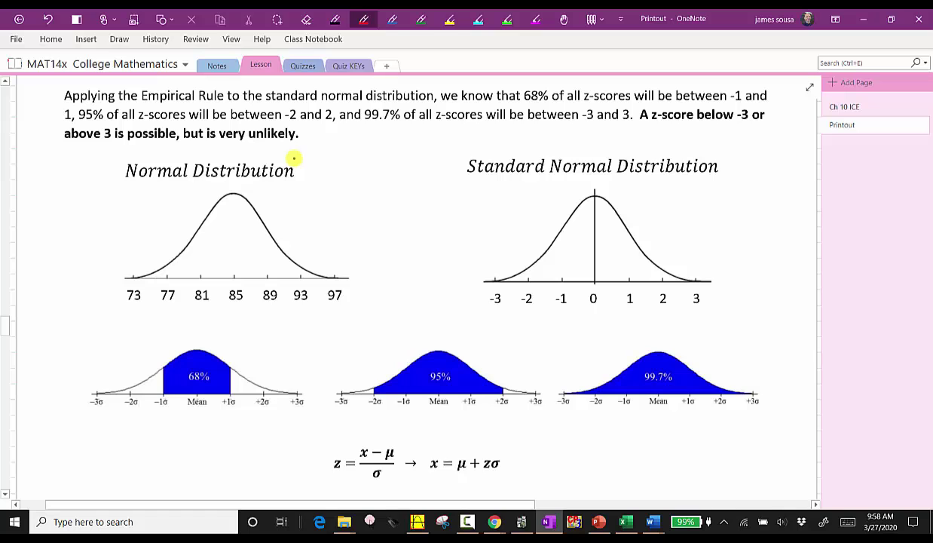
scroll(600, 429, "down", 6)
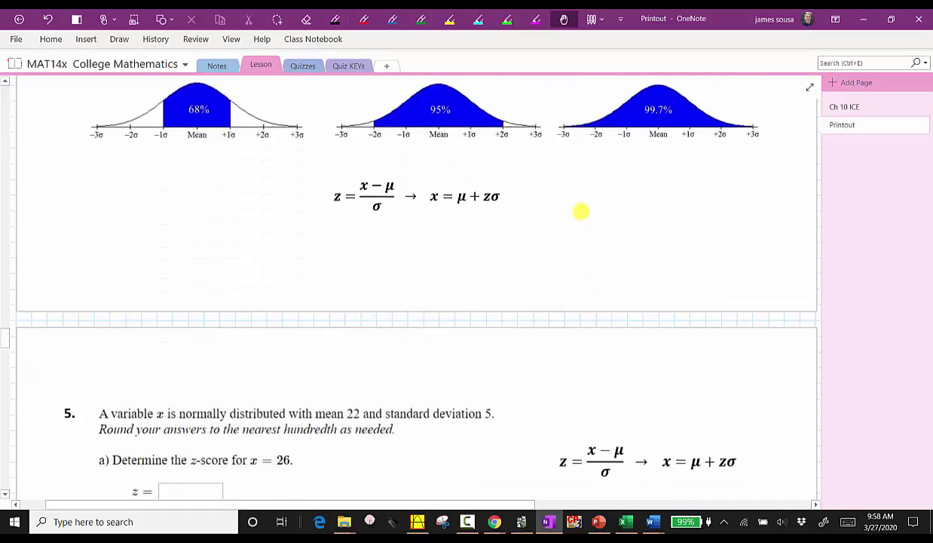
Step: Draw a black vertical line from the upper bell curve's peak down to the mean 22
scroll(520, 234, "down", 2)
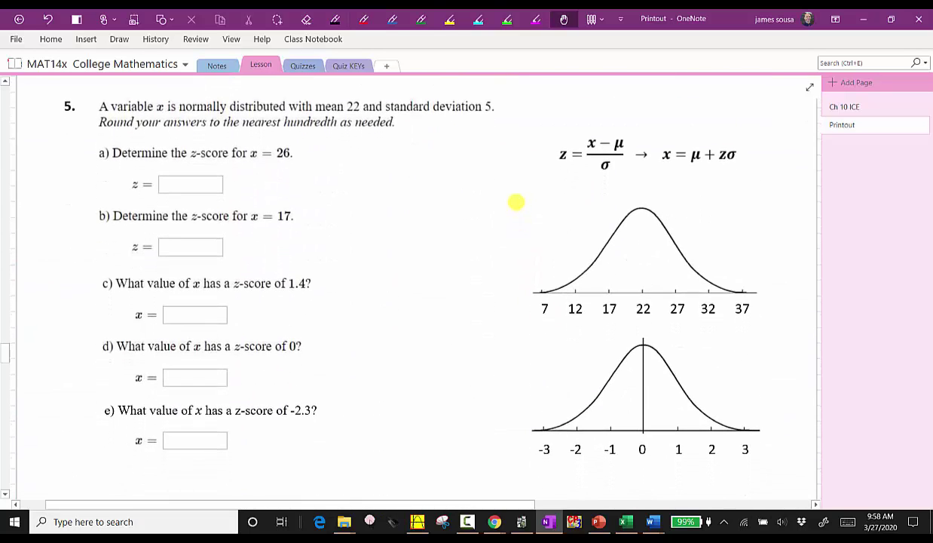
key("alt+d")
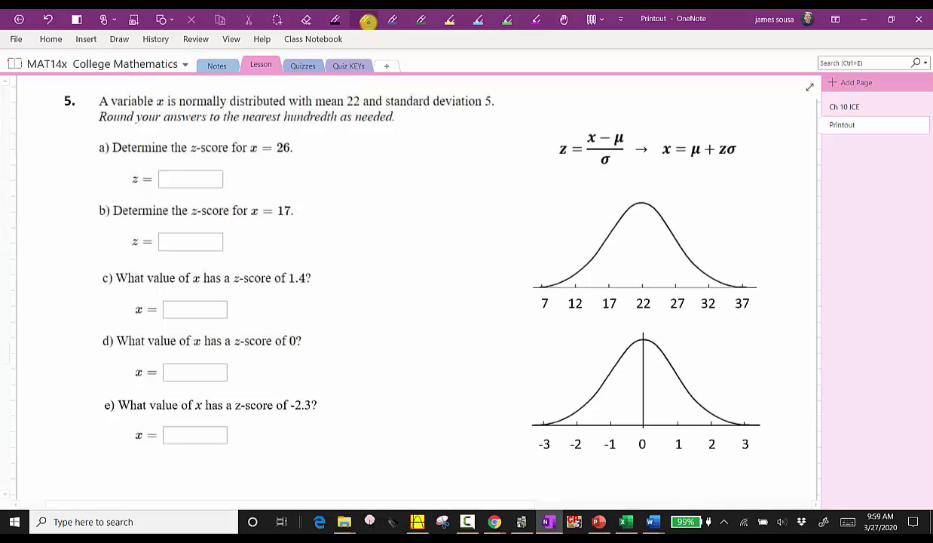
left_click(335, 19)
left_click_drag(643, 203, 643, 273)
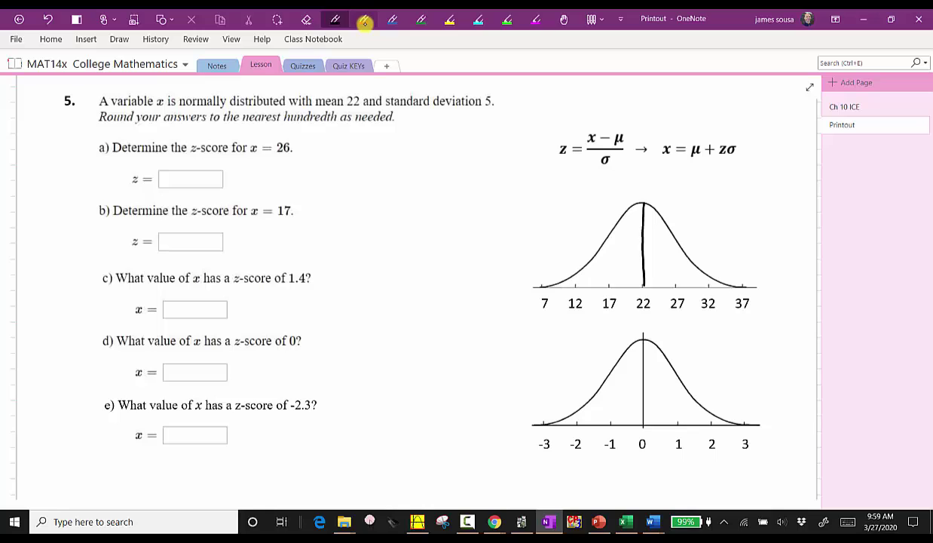
Step: Draw red marker lines under problem 5's upper and lower bell curves
left_click(364, 18)
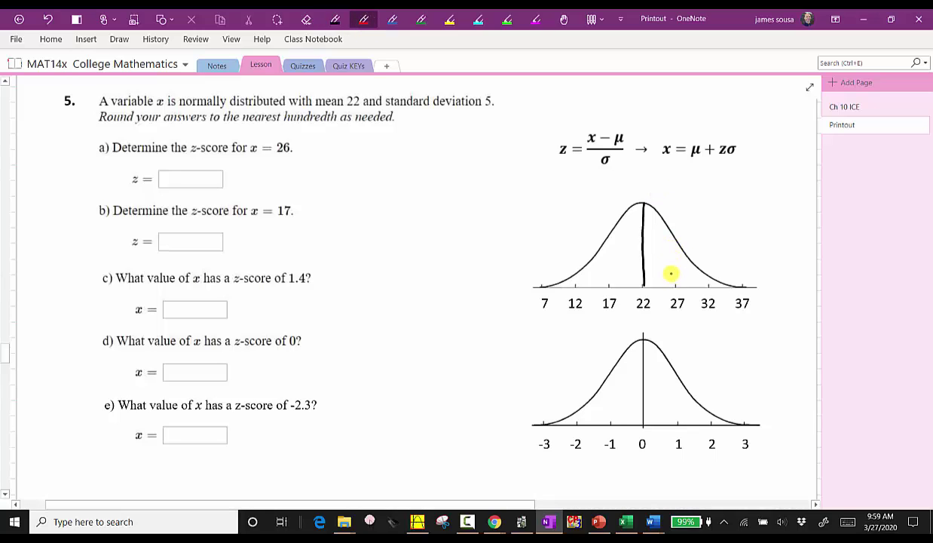
left_click_drag(671, 235, 670, 282)
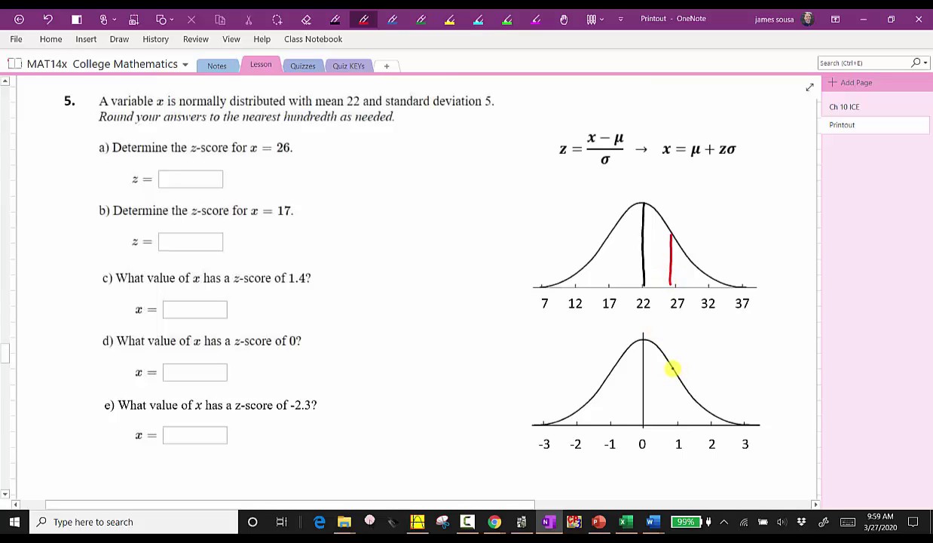
left_click_drag(673, 366, 673, 411)
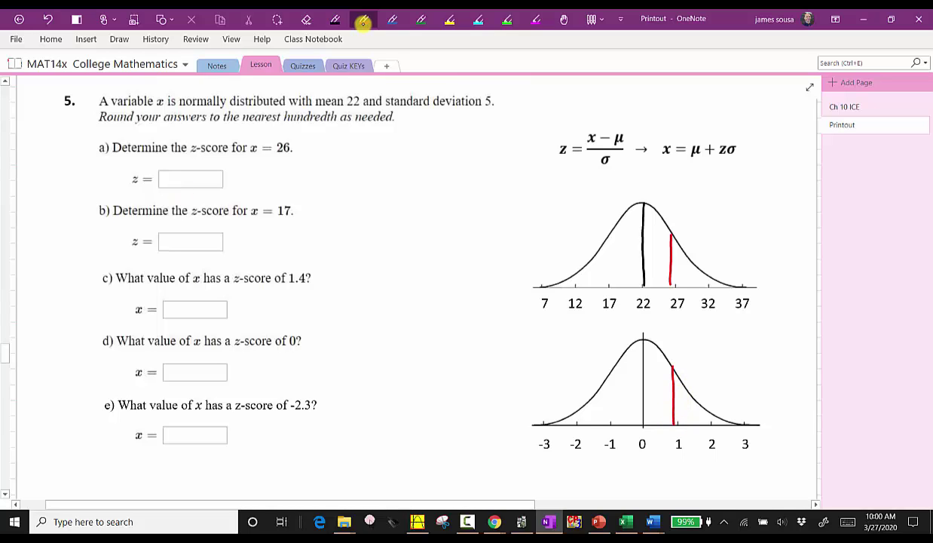
Step: Handwrite z = (26 − 22)/5 = 0.8 in blue beside part a
left_click(392, 20)
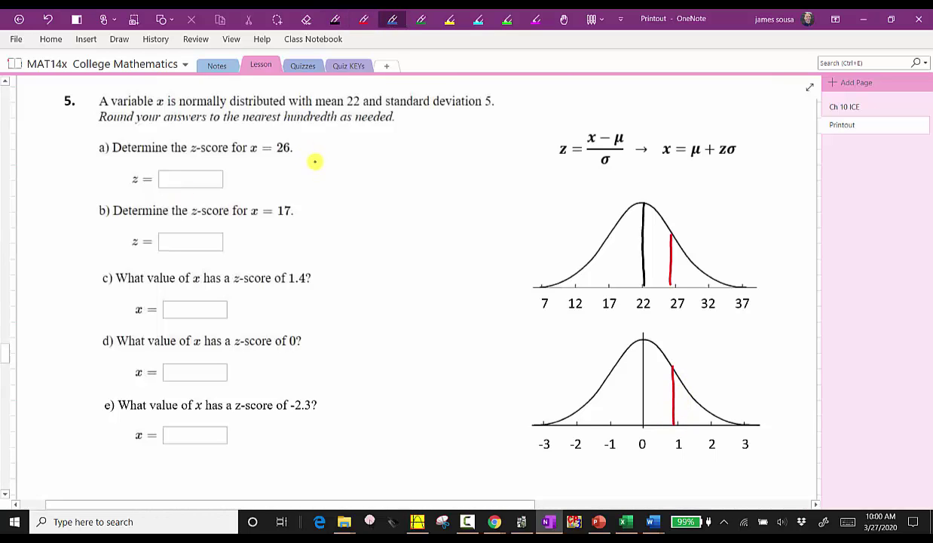
left_click_drag(320, 153, 343, 150)
left_click_drag(335, 155, 343, 155)
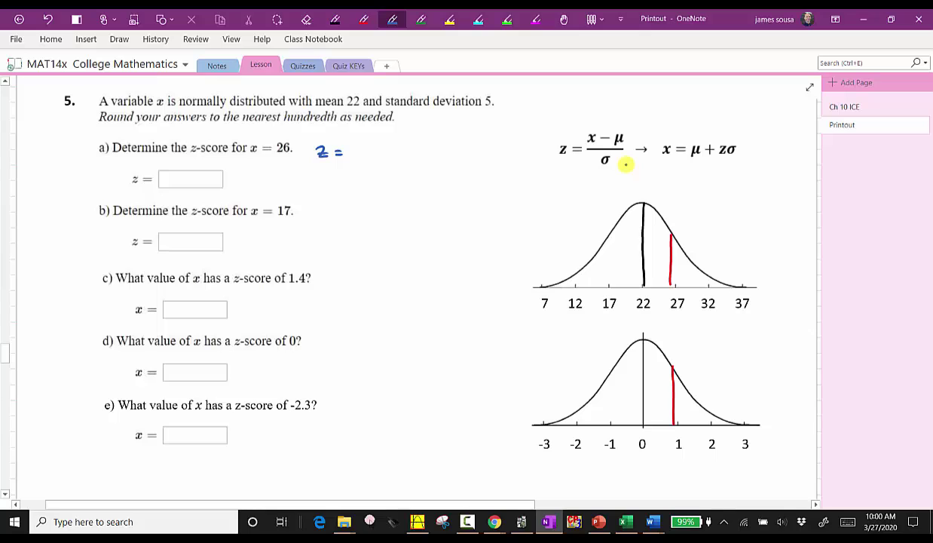
left_click_drag(358, 139, 389, 142)
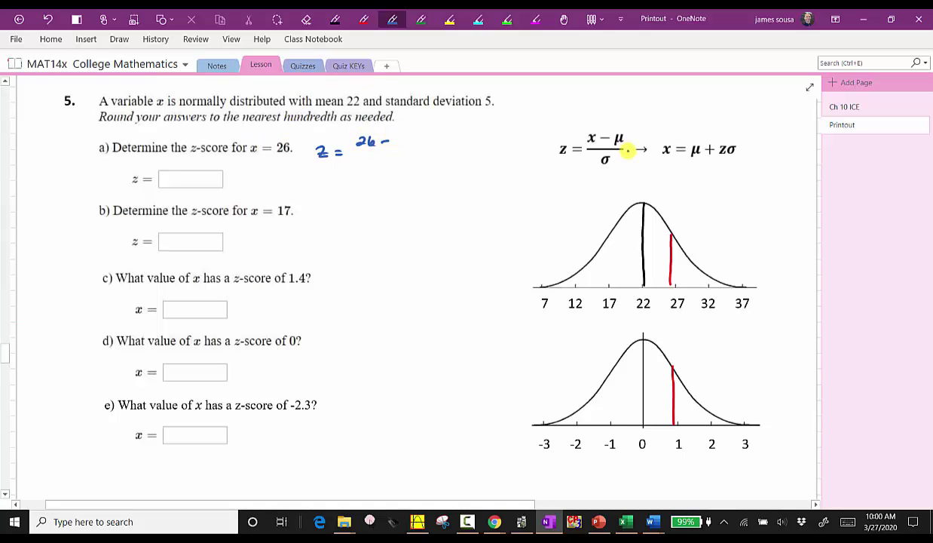
left_click_drag(400, 142, 415, 150)
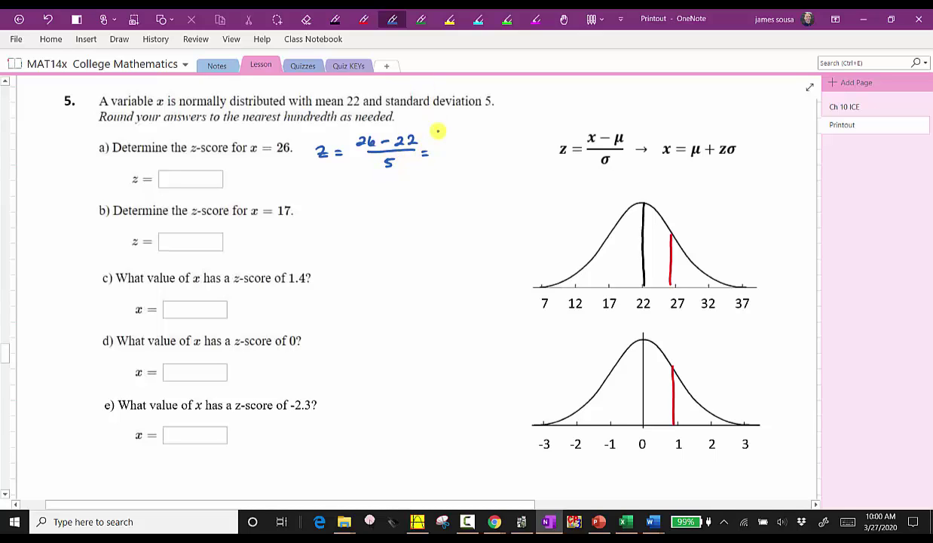
left_click_drag(446, 153, 498, 146)
left_click(488, 155)
Step: Write 0.8 in part a's answer box in black and erase the red lines
left_click(334, 20)
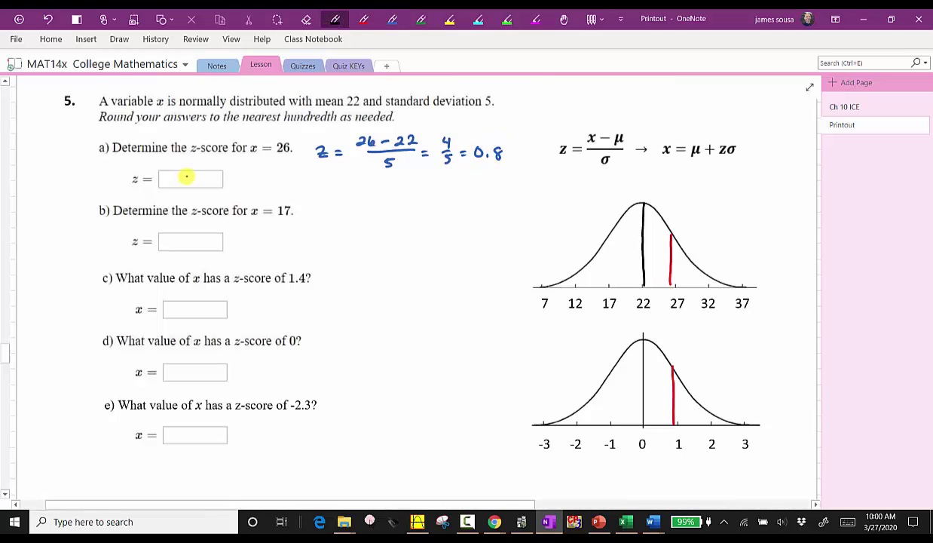
left_click_drag(181, 177, 191, 176)
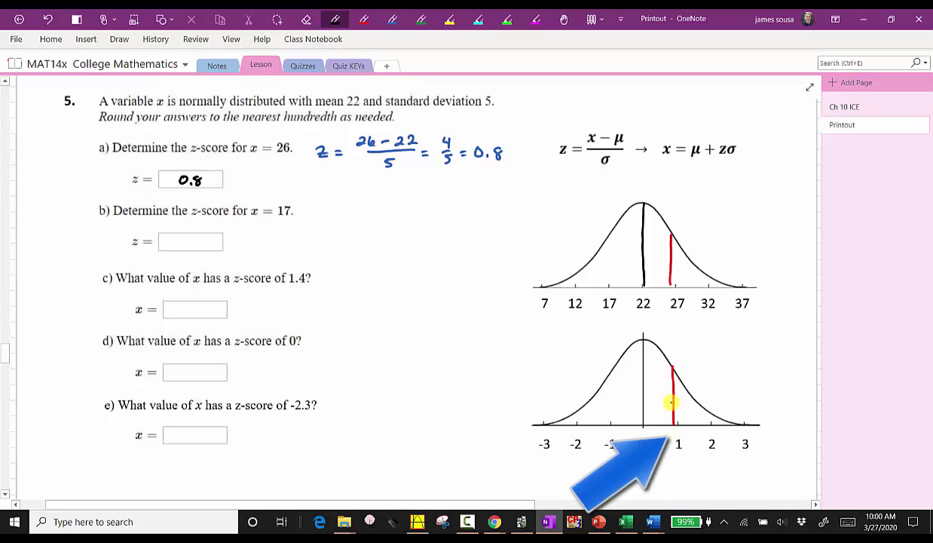
left_click_drag(650, 255, 656, 369)
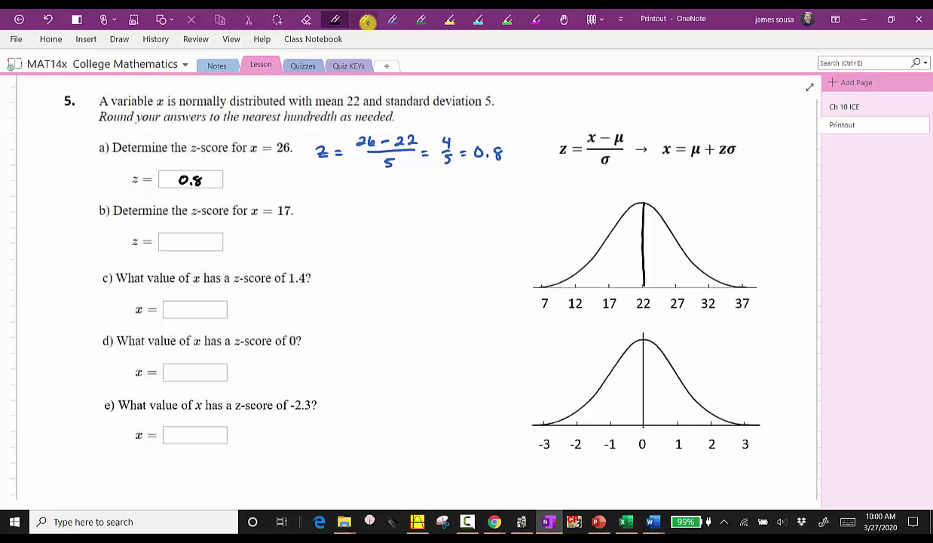
Step: Mark 17 and −1 with red lines under the upper and lower curves
left_click(364, 20)
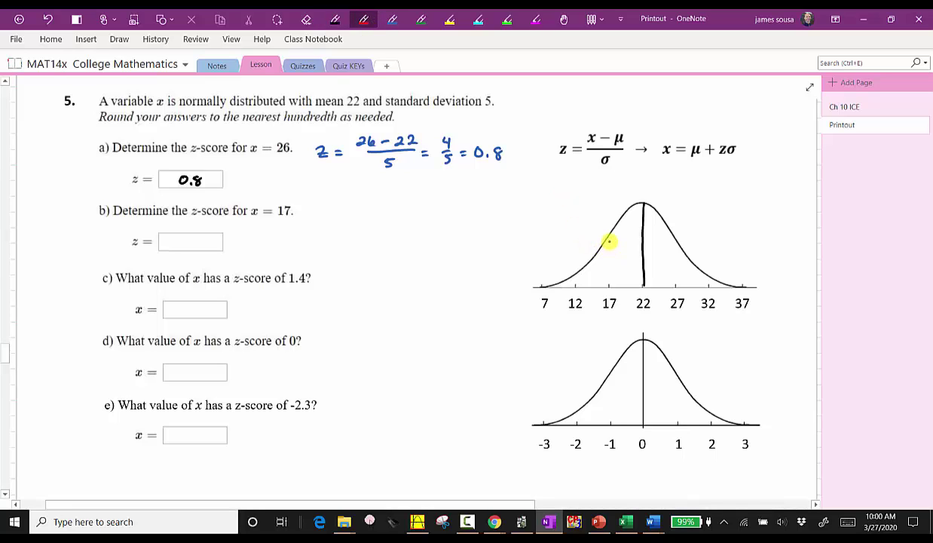
left_click_drag(608, 238, 609, 271)
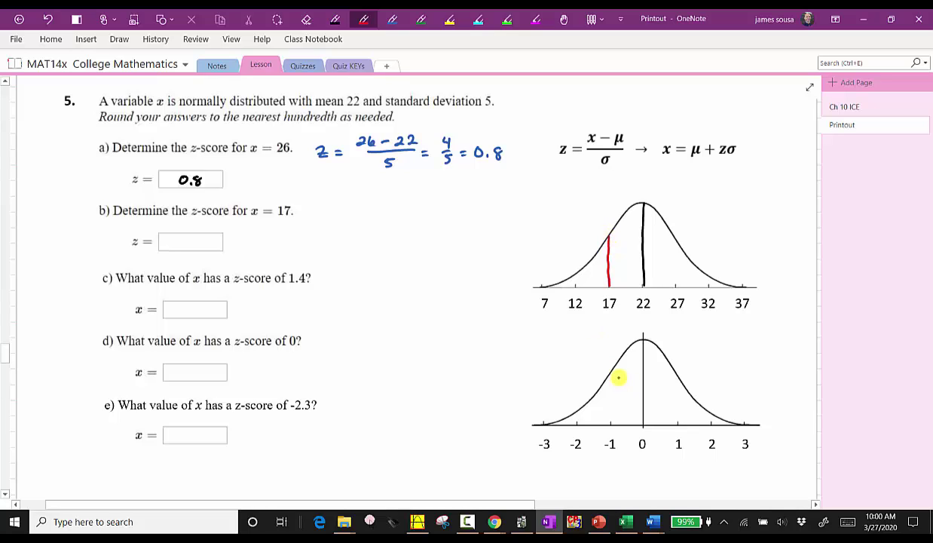
left_click_drag(611, 370, 614, 410)
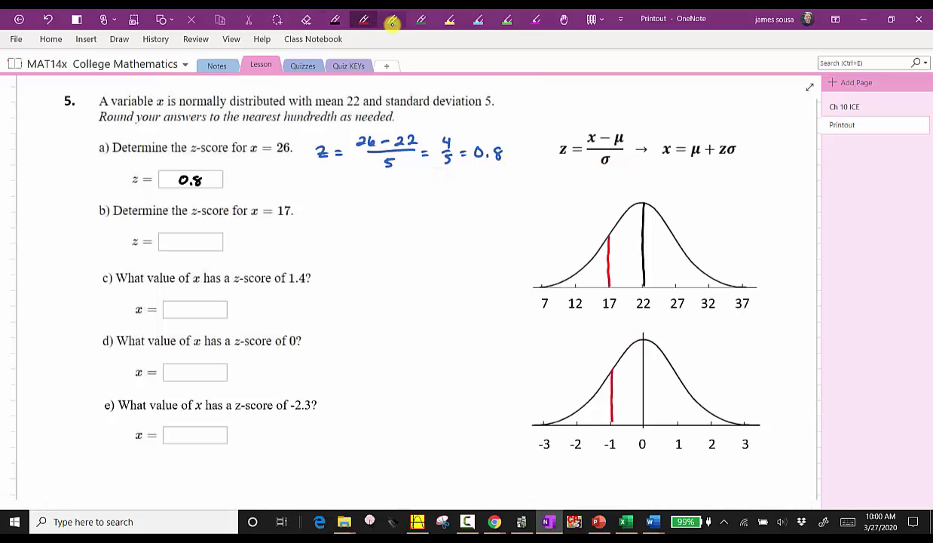
Step: Write part b's working z = (17 − 22)/5 = −5/5 in blue and −1 in its answer box
left_click(391, 19)
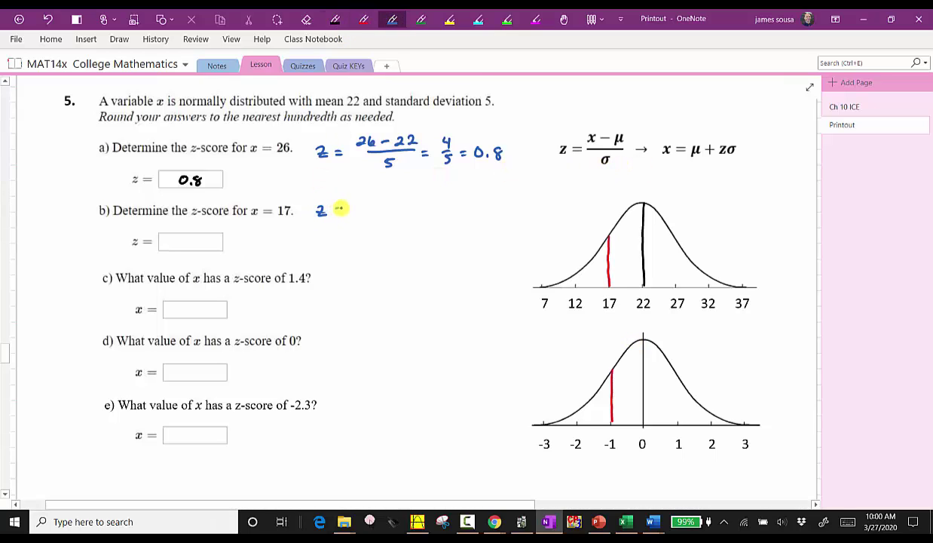
left_click_drag(365, 196, 368, 205)
mouse_move(378, 201)
left_mouse_down()
mouse_move(407, 198)
mouse_move(413, 211)
mouse_move(386, 224)
mouse_move(428, 212)
left_mouse_up()
mouse_move(421, 215)
left_mouse_down()
mouse_move(444, 203)
mouse_move(456, 213)
left_mouse_up()
mouse_move(452, 217)
left_mouse_down()
mouse_move(444, 225)
mouse_move(471, 211)
left_mouse_up()
left_click_drag(463, 217, 496, 218)
left_click(335, 19)
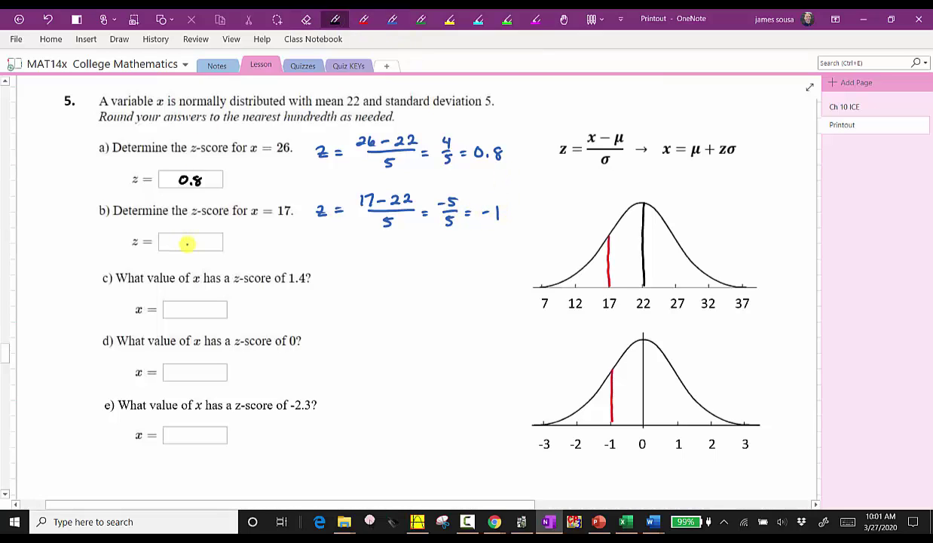
left_click_drag(196, 237, 195, 248)
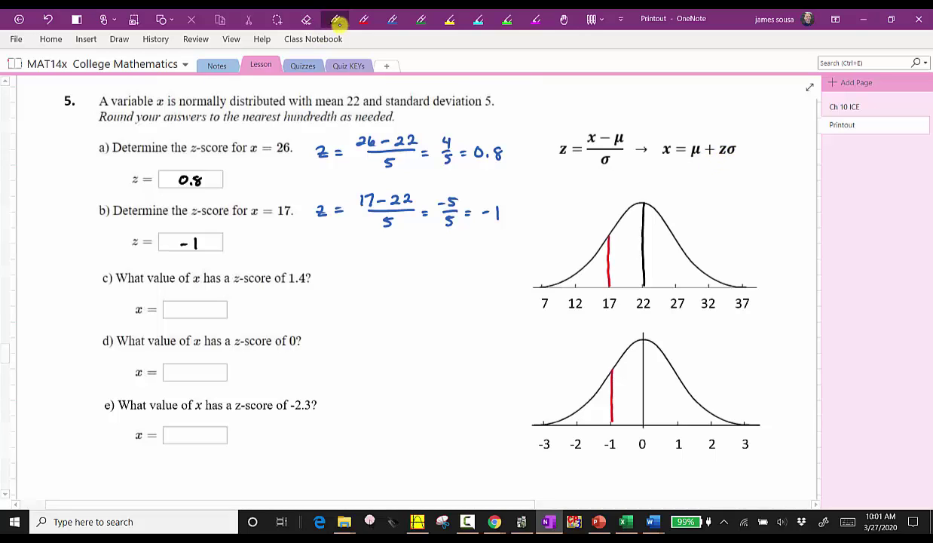
Step: Replace the old red marks with red lines at z = 1.4 and about 29 on the curves
left_click(392, 19)
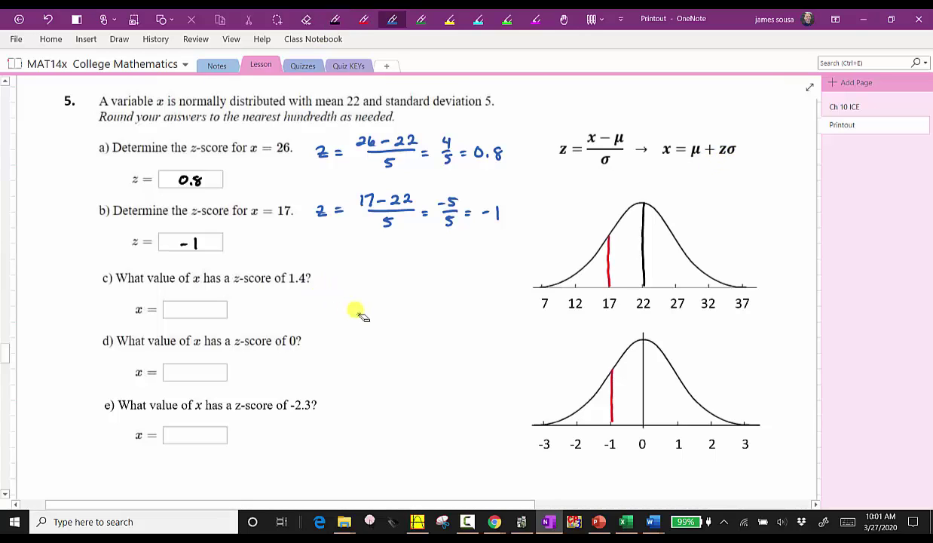
left_click(365, 20)
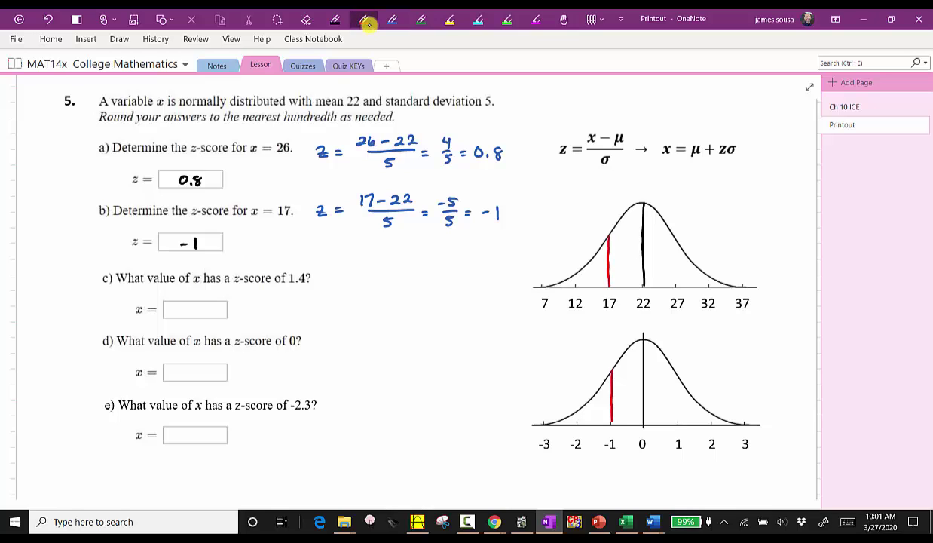
left_click(612, 392)
left_click(608, 252)
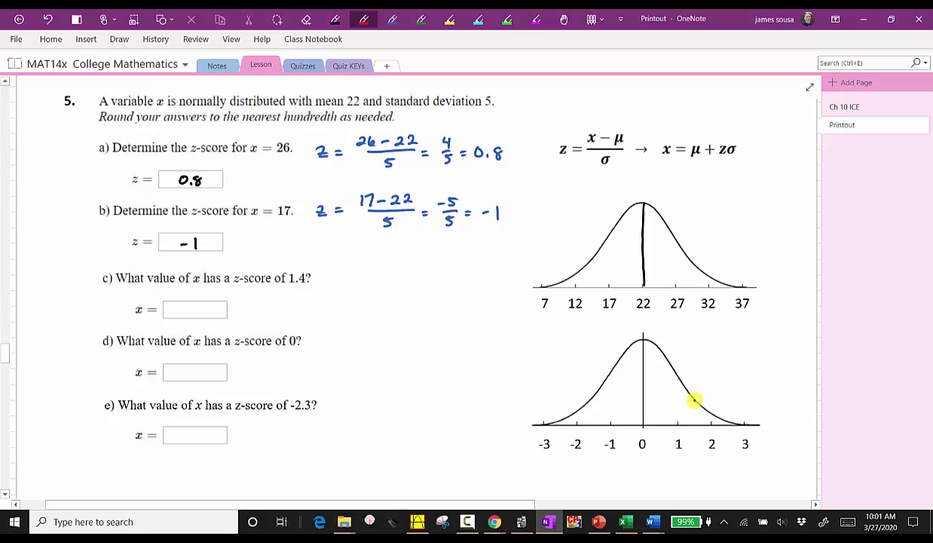
left_click_drag(692, 397, 693, 423)
left_click_drag(685, 252, 685, 287)
left_click(685, 270)
left_click_drag(689, 258, 689, 286)
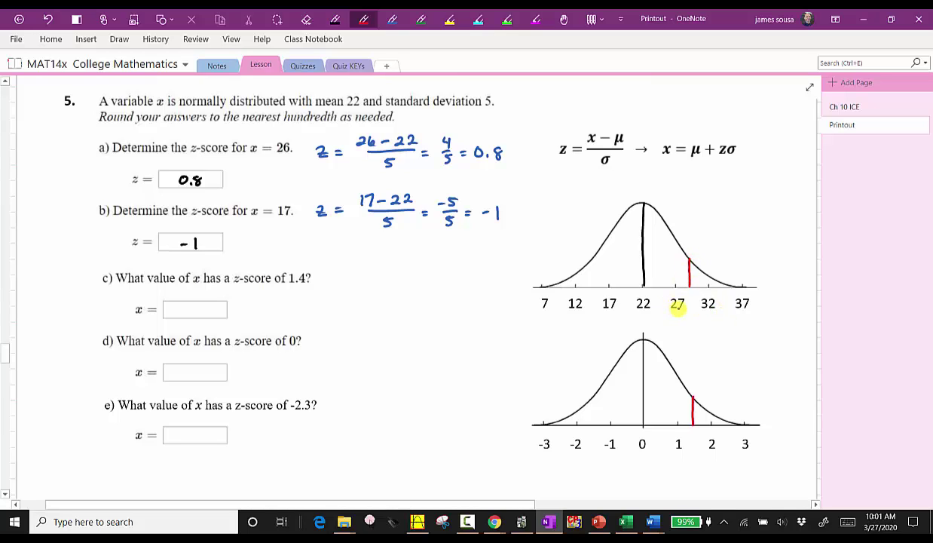
Step: Start part c's working in blue with x = 22+
left_click(392, 20)
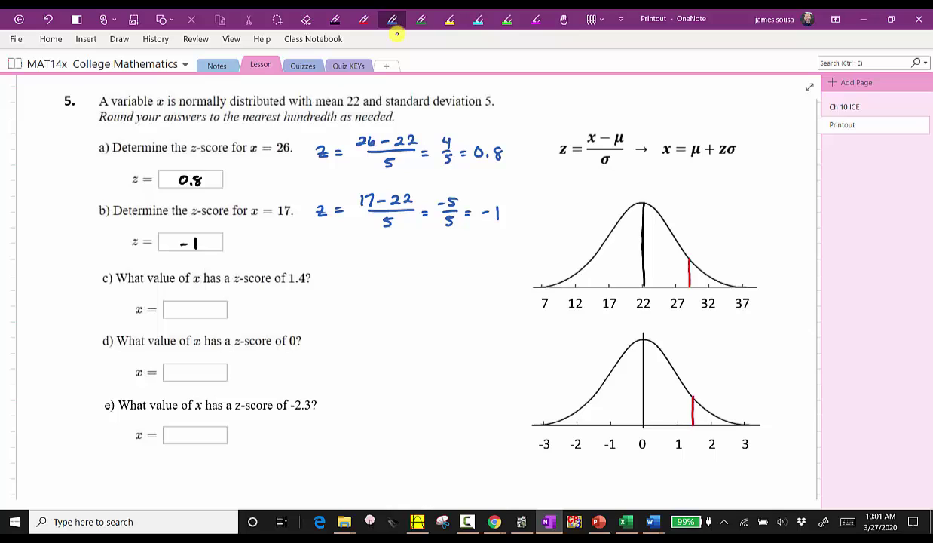
left_click_drag(313, 286, 324, 296)
mouse_move(322, 285)
left_mouse_down()
mouse_move(312, 296)
mouse_move(336, 290)
left_mouse_up()
left_click_drag(327, 294, 356, 295)
left_click_drag(359, 286, 369, 295)
left_click_drag(370, 290, 376, 295)
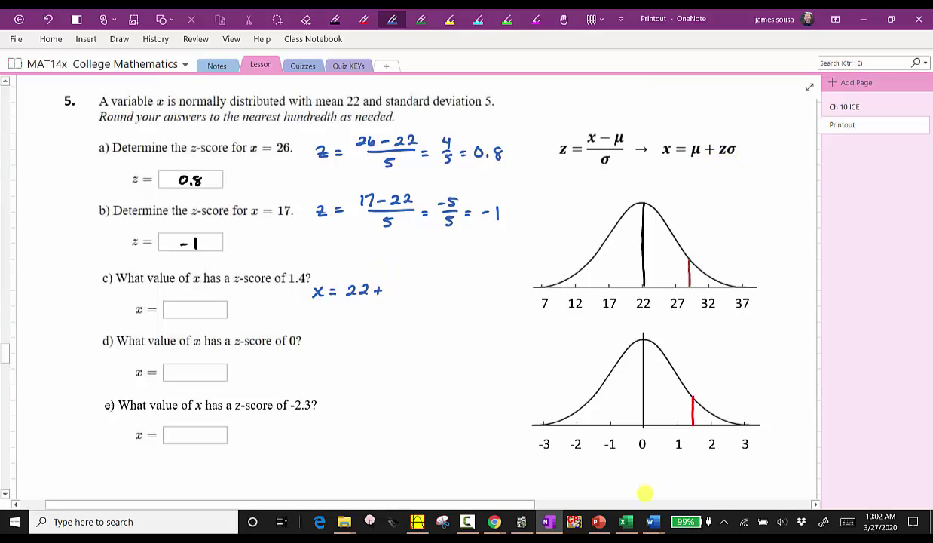
Step: Continue part c with 1.4(5) and a second line x = 22 + 7 = 29
left_click(394, 293)
mouse_move(388, 283)
left_mouse_down()
mouse_move(388, 294)
mouse_move(409, 290)
left_mouse_up()
mouse_move(407, 282)
left_mouse_down()
mouse_move(407, 295)
mouse_move(432, 295)
left_mouse_up()
left_click_drag(312, 311, 323, 321)
left_click_drag(323, 312, 312, 322)
left_click_drag(326, 315, 333, 315)
left_click_drag(326, 319, 354, 322)
left_click_drag(358, 312, 375, 317)
mouse_move(371, 313)
left_mouse_down()
mouse_move(371, 322)
mouse_move(407, 313)
left_mouse_up()
left_click_drag(397, 317, 434, 322)
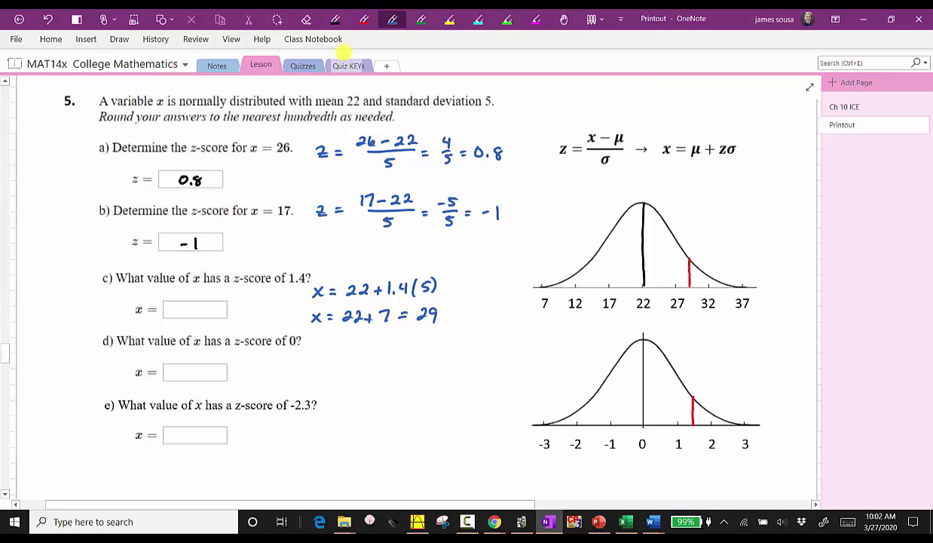
Step: Write 29 in part c's answer box, mark 29 on the upper axis, then erase the curve markings
left_click(335, 19)
mouse_move(200, 304)
left_mouse_down()
mouse_move(197, 318)
mouse_move(179, 317)
left_mouse_up()
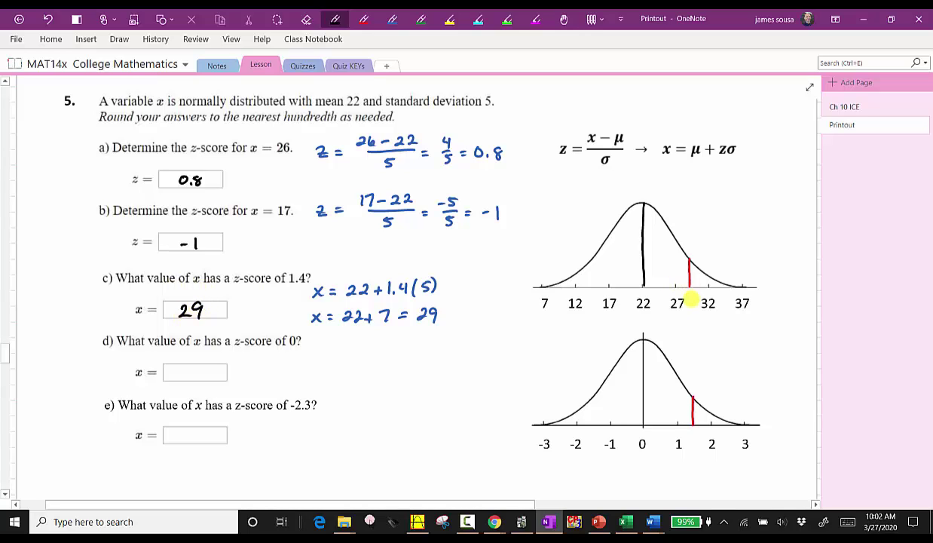
left_click_drag(685, 292, 693, 301)
left_click_drag(693, 292, 685, 301)
left_click_drag(692, 410, 685, 442)
left_click_drag(690, 298, 674, 239)
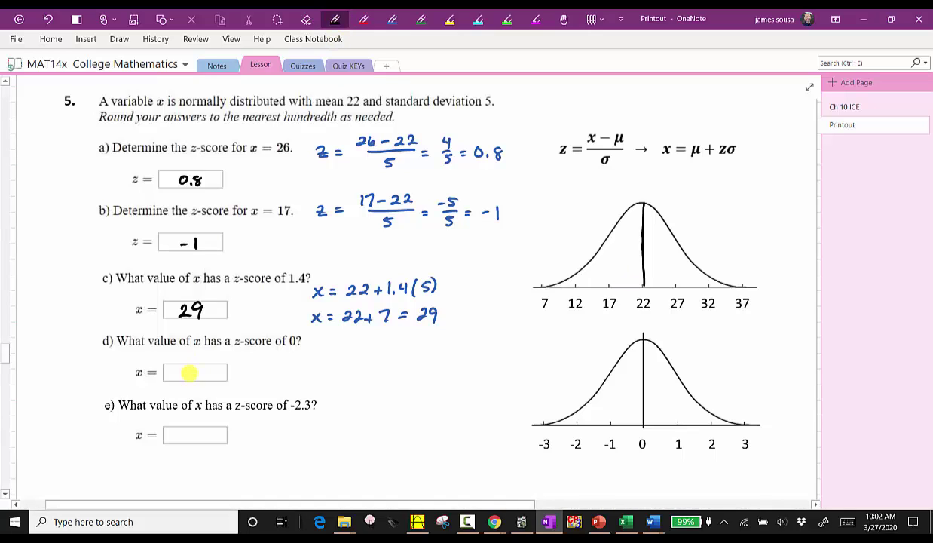
Step: Write 22 in part d's answer box and mark −2.3 and its x value in red on both curves
left_click_drag(204, 370, 209, 378)
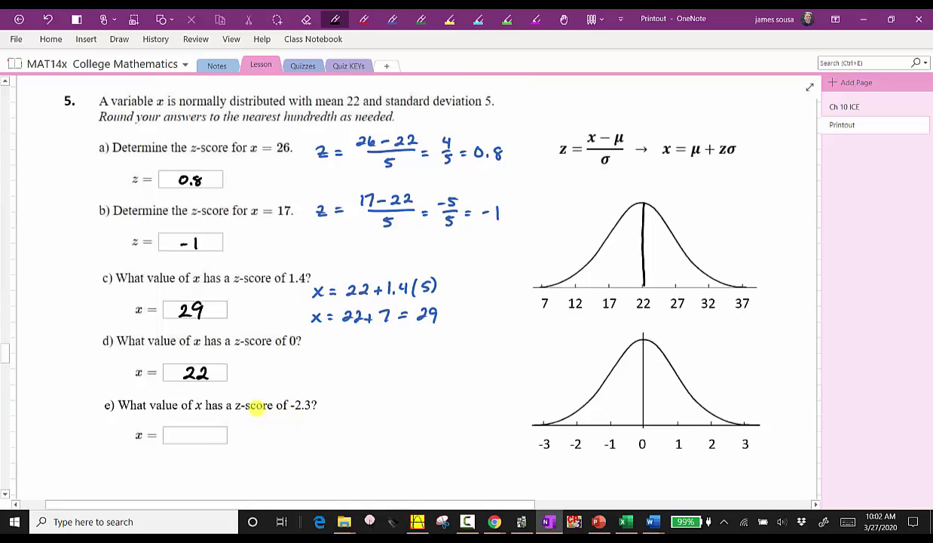
left_click(363, 27)
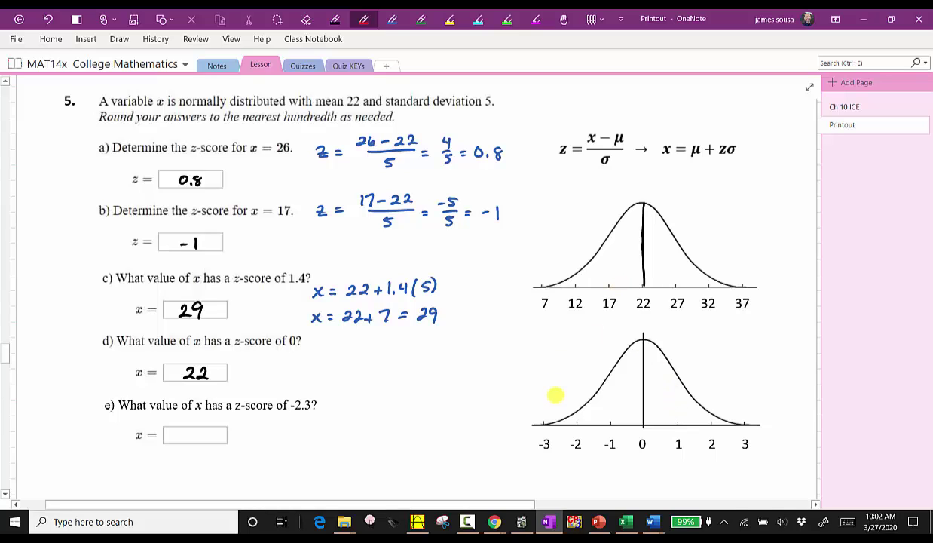
left_click_drag(566, 416, 566, 423)
left_click_drag(566, 281, 566, 287)
left_click(393, 19)
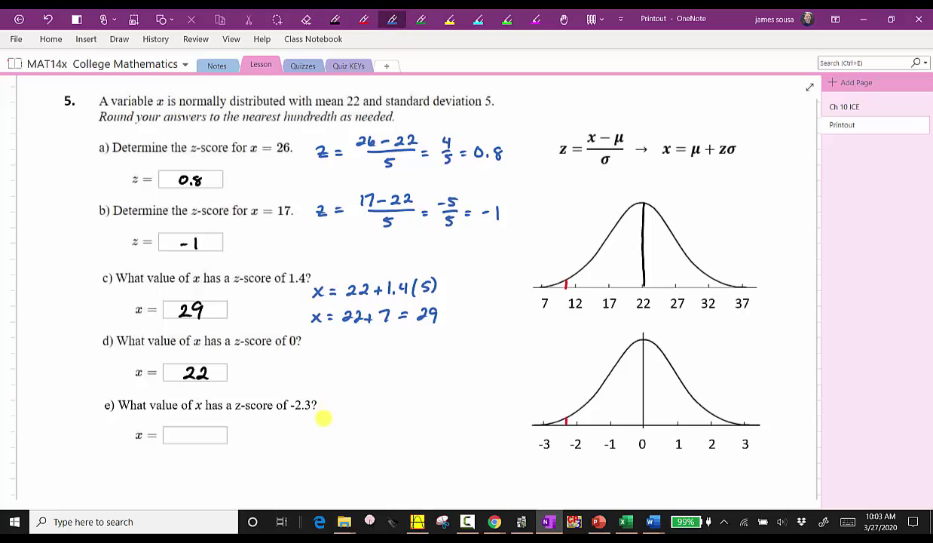
Step: Handwrite x = 22 − 2.3(5) in blue beside part e and begin a second line
left_click_drag(315, 418, 367, 423)
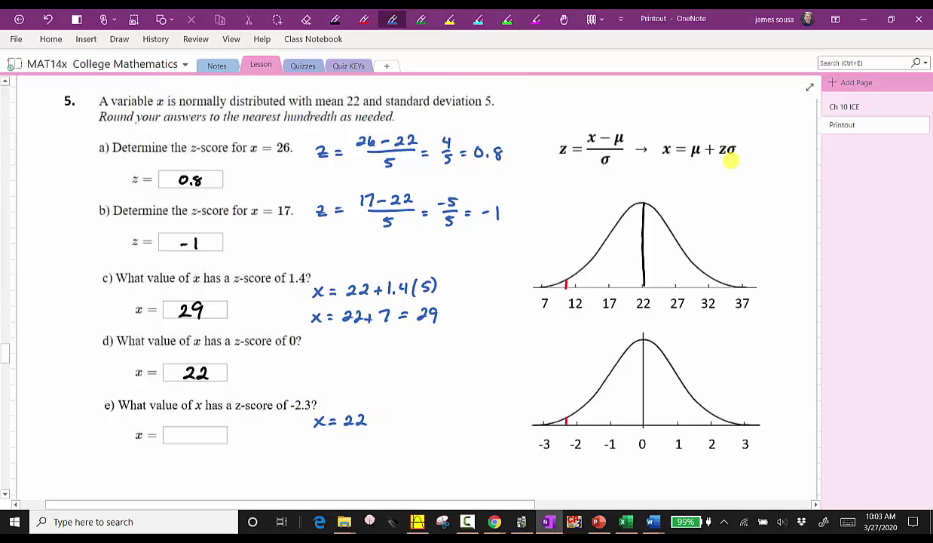
left_click_drag(370, 419, 399, 423)
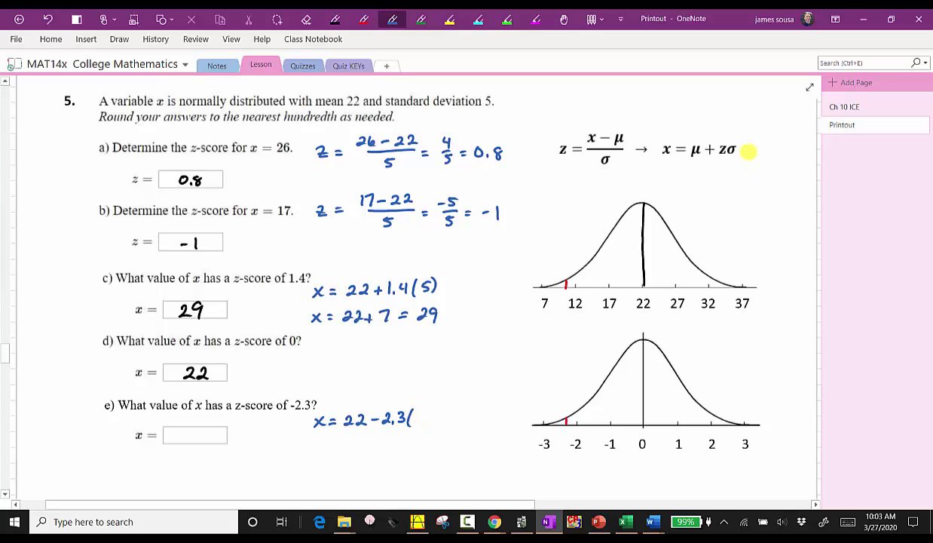
left_click_drag(416, 417, 419, 423)
left_click_drag(423, 409, 427, 424)
left_click_drag(312, 445, 323, 454)
mouse_move(322, 445)
left_mouse_down()
mouse_move(312, 454)
mouse_move(334, 447)
left_mouse_up()
left_click_drag(325, 452, 380, 450)
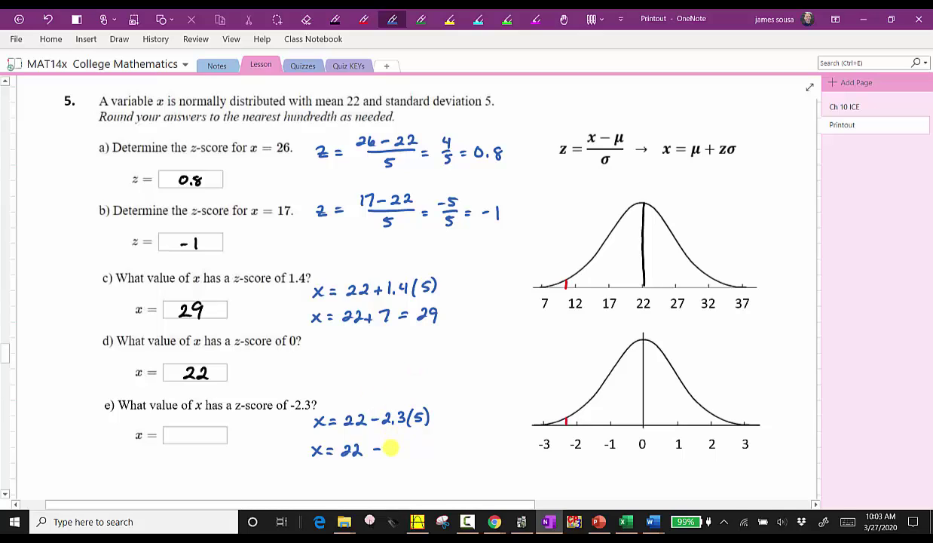
Step: Complete the line 22 − 11.5 = 10.5 and write 10.5 in part e's answer box
left_click_drag(389, 443, 389, 456)
mouse_move(396, 443)
left_mouse_down()
mouse_move(397, 456)
mouse_move(411, 457)
left_mouse_up()
left_click_drag(413, 444, 468, 456)
left_click(464, 453)
left_click_drag(469, 442, 480, 442)
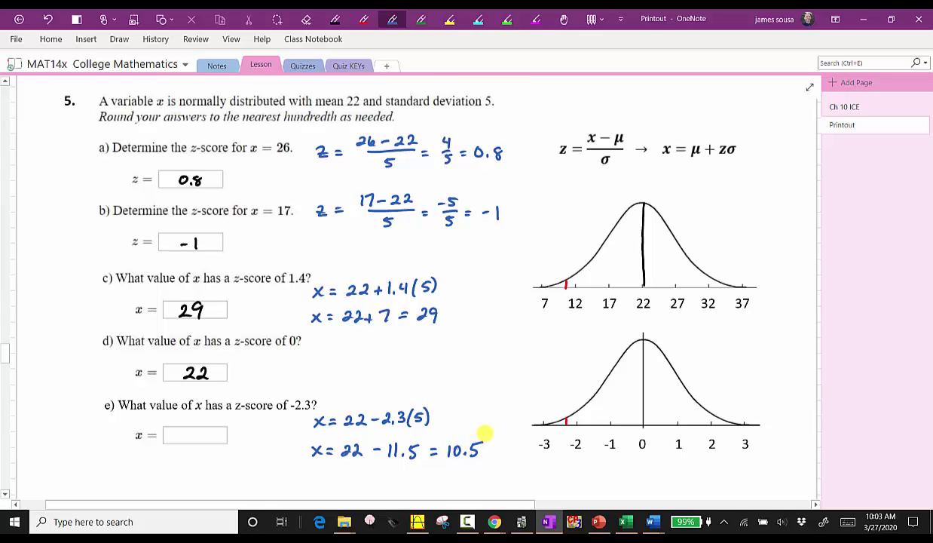
left_click(336, 19)
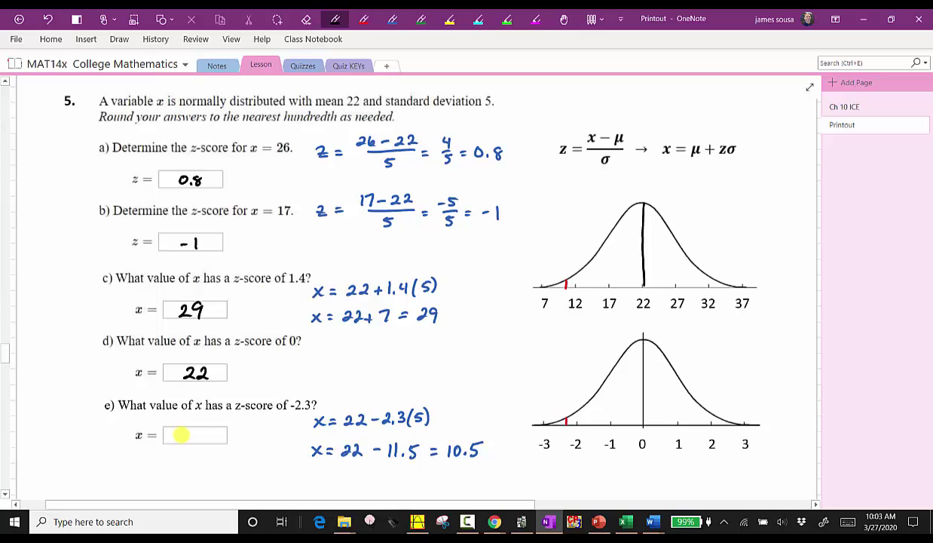
left_click_drag(181, 435, 204, 435)
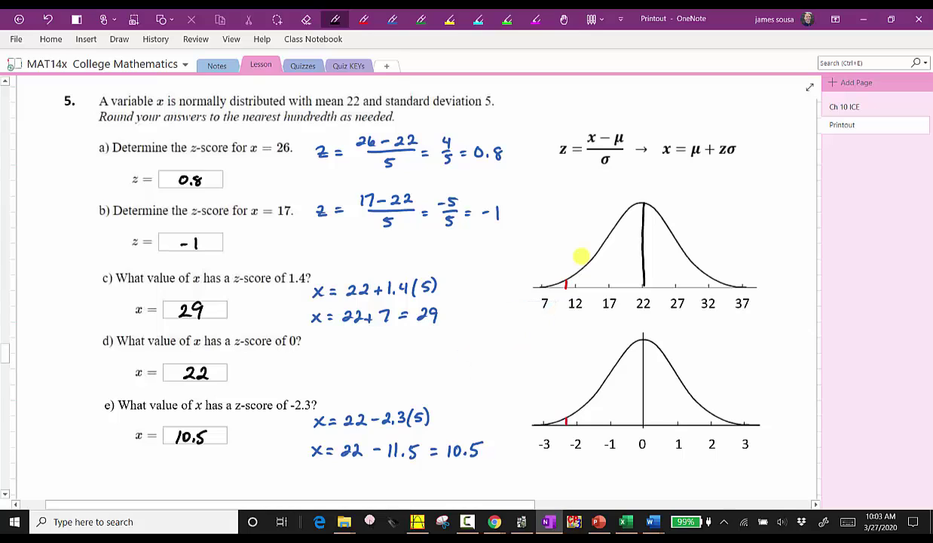
Step: Scroll down to Section 12.4's normalcdf calculator instructions and select the black pen
scroll(600, 377, "down", 5)
scroll(564, 332, "down", 1)
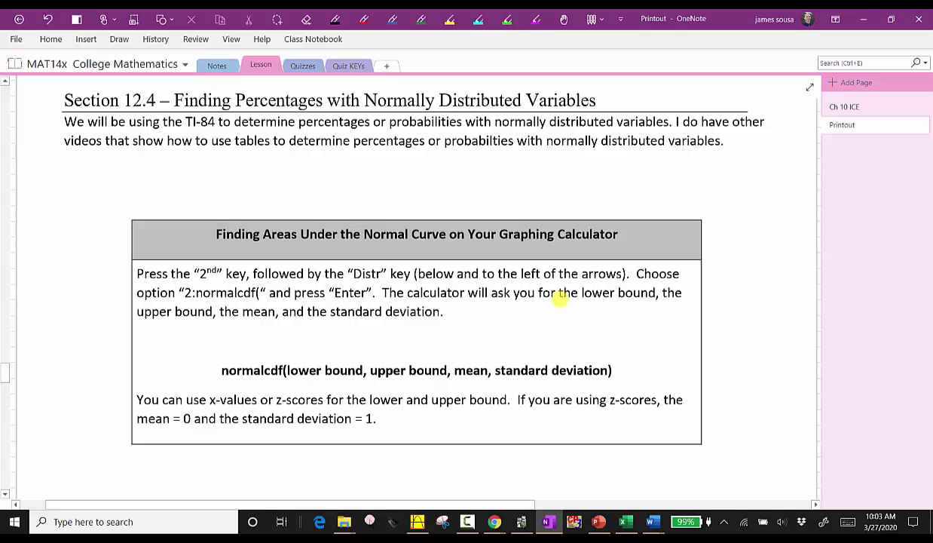
left_click(335, 18)
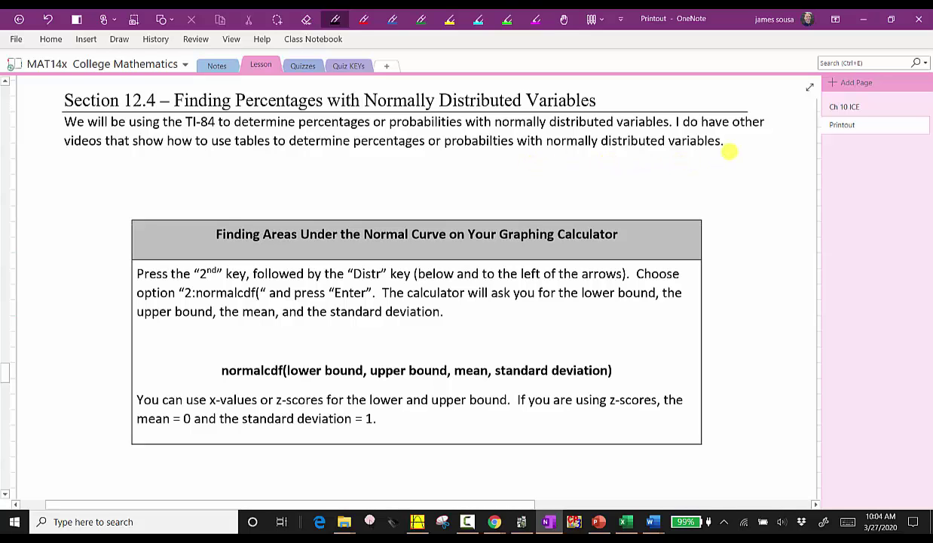
scroll(698, 349, "down", 3)
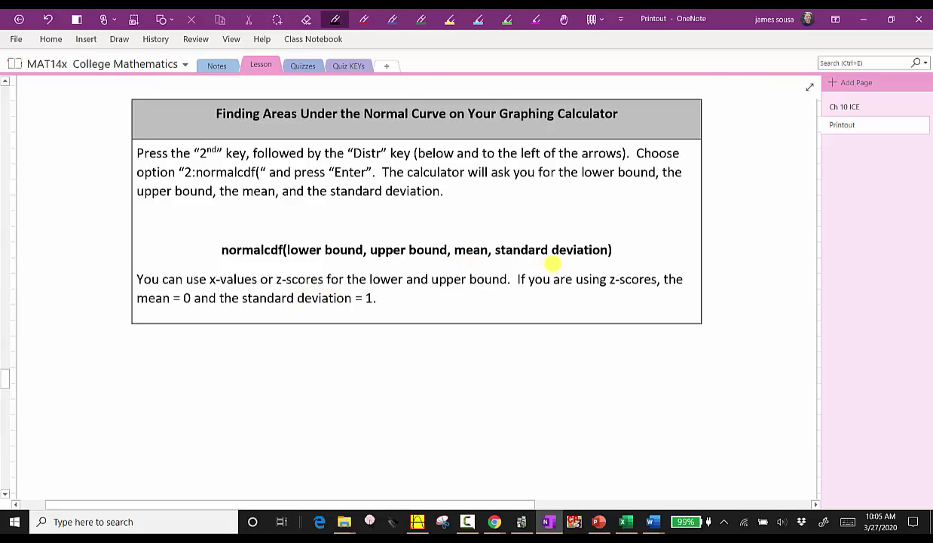
Step: Scroll down until problem 6 (mean 22, standard deviation 3) sits at the top of the window
scroll(559, 250, "down", 10)
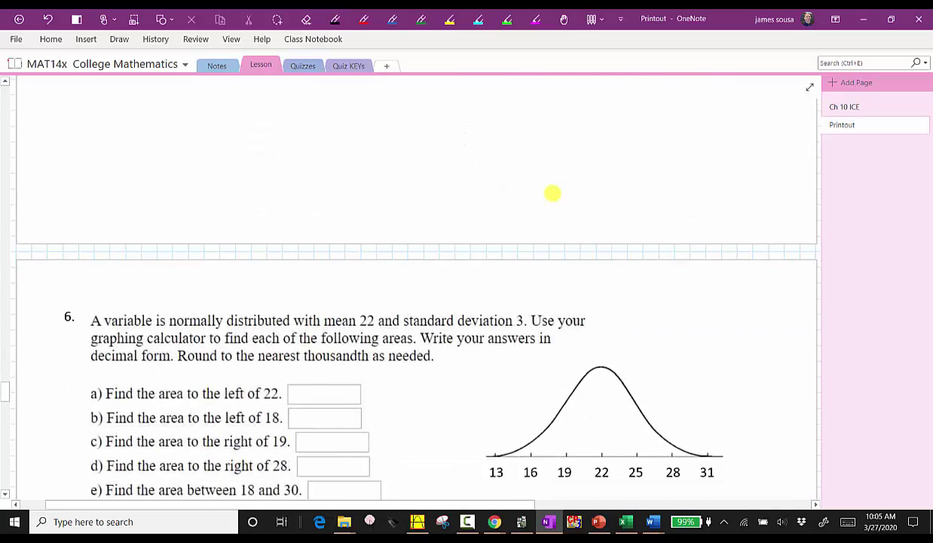
scroll(501, 258, "down", 2)
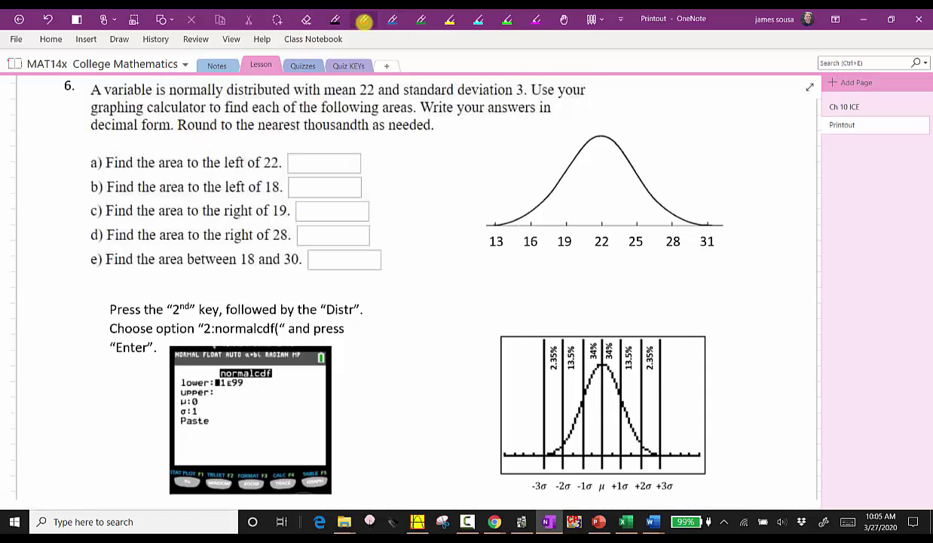
Step: Draw a red line at the mean 22 on problem 6's curve with a leftward arrow labelled 50%
left_click(363, 20)
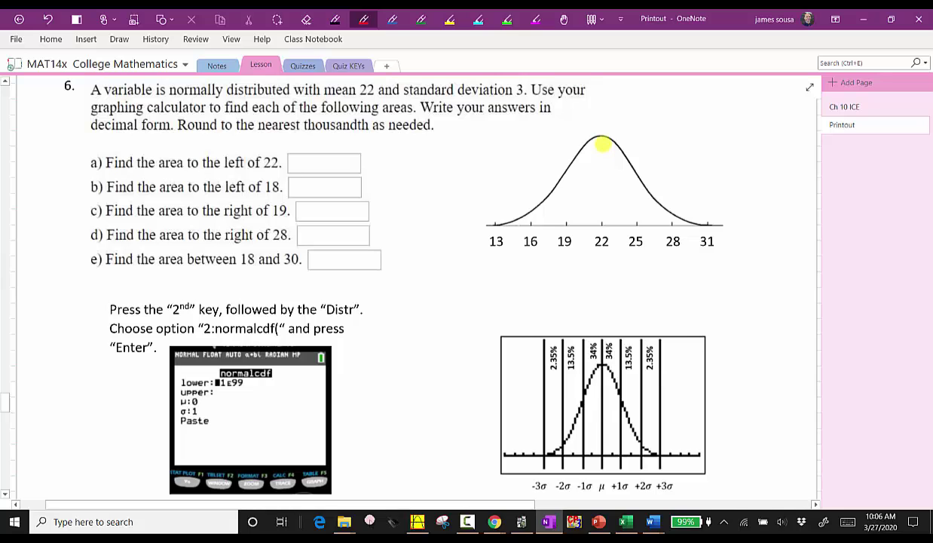
left_click_drag(603, 137, 602, 224)
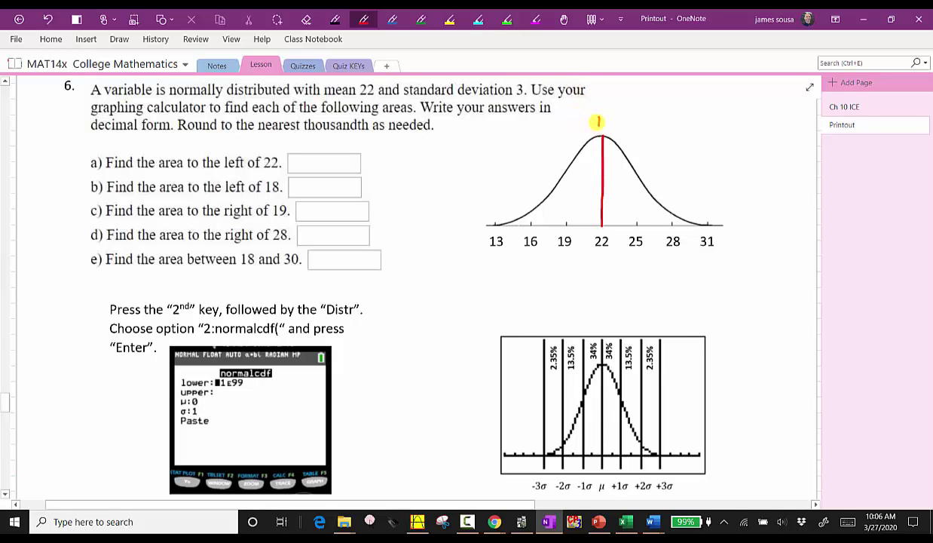
left_click_drag(597, 121, 493, 126)
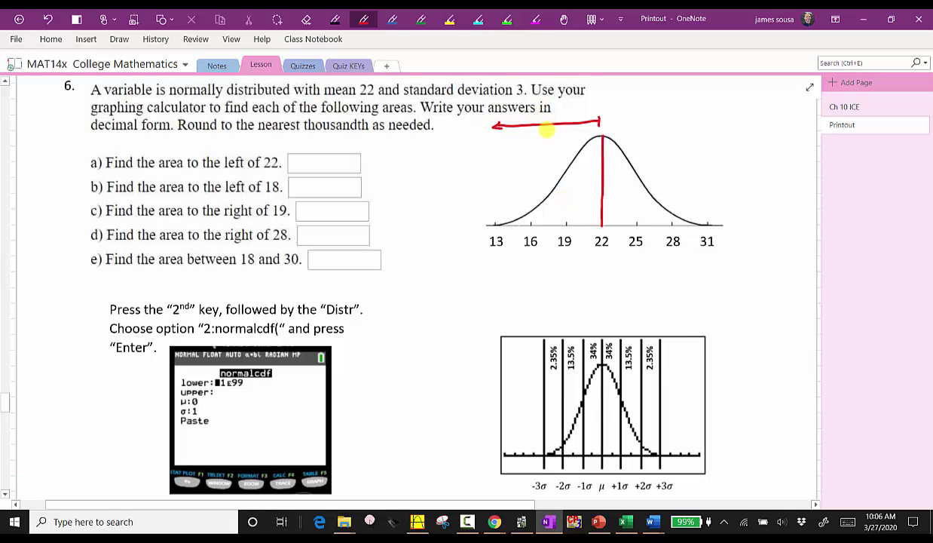
left_click_drag(538, 134, 556, 135)
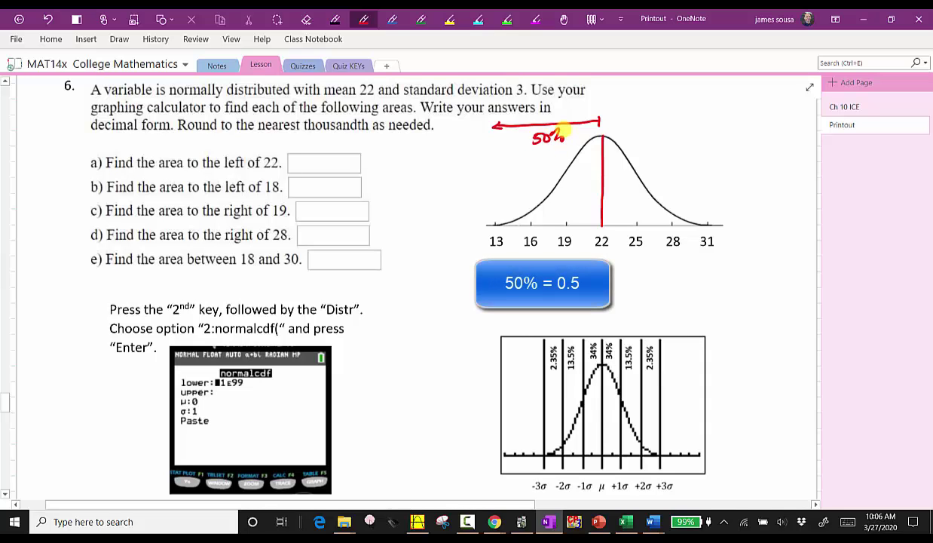